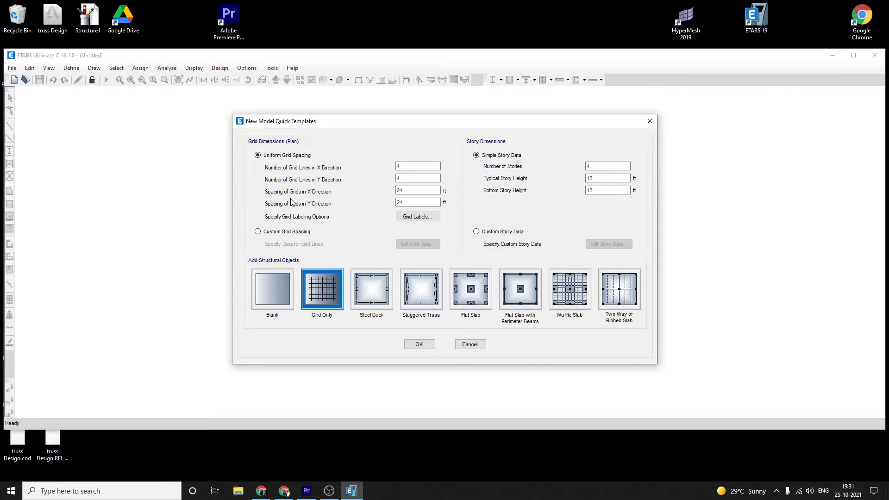
# - Create a new model from the Blank template with the default grid and story dimensions, and maximize the program window
pyautogui.click(272, 294)
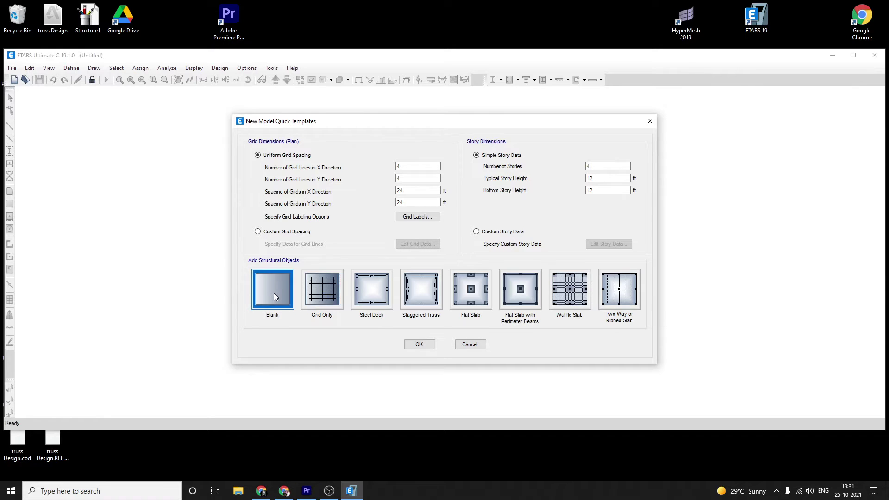
pyautogui.click(419, 345)
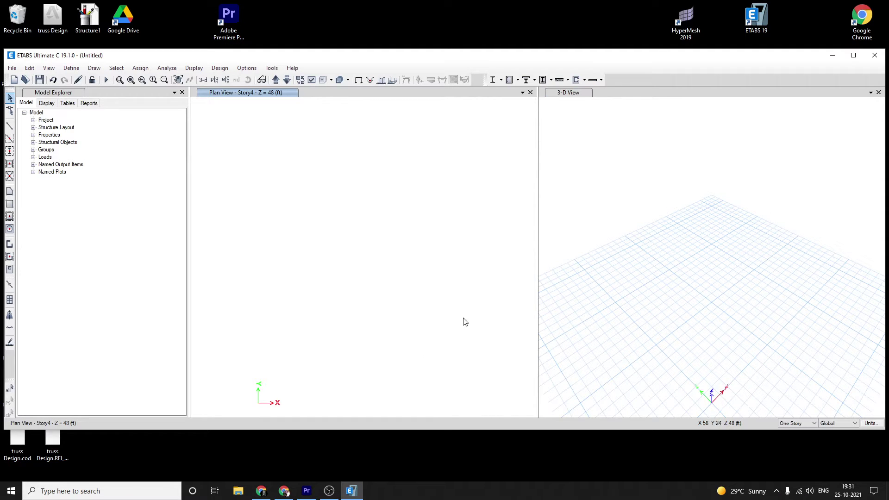
pyautogui.click(854, 55)
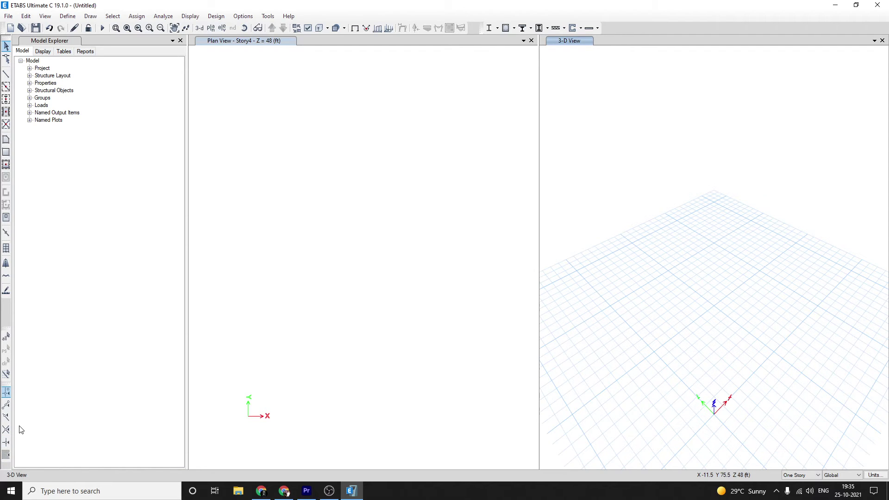
# - Examine the model tree's project design preferences and the structure layout's stories and grids
pyautogui.click(30, 68)
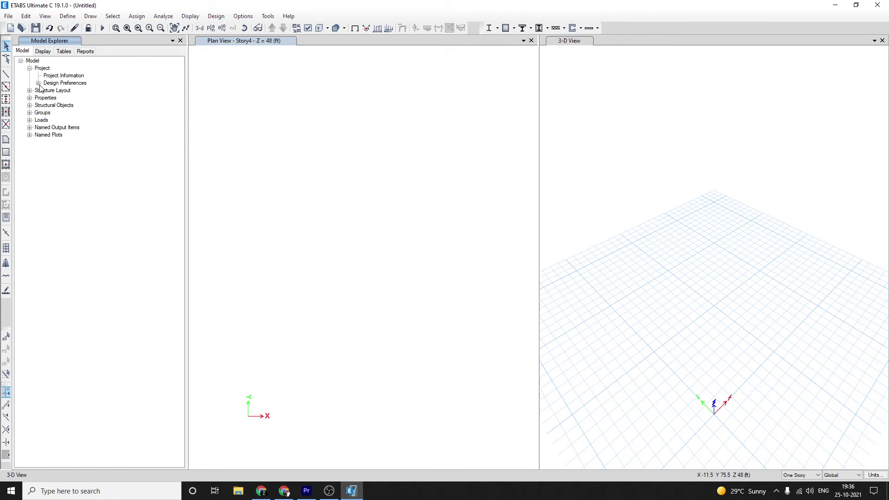
pyautogui.click(39, 84)
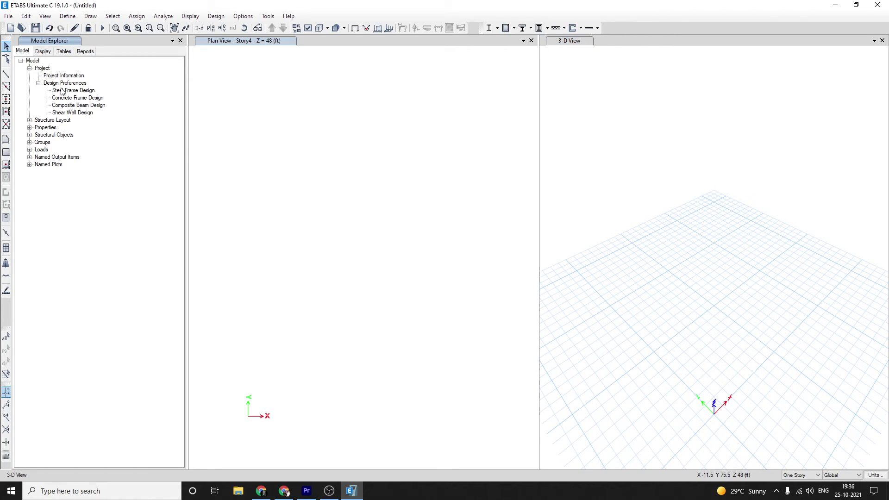
pyautogui.click(29, 120)
pyautogui.click(38, 127)
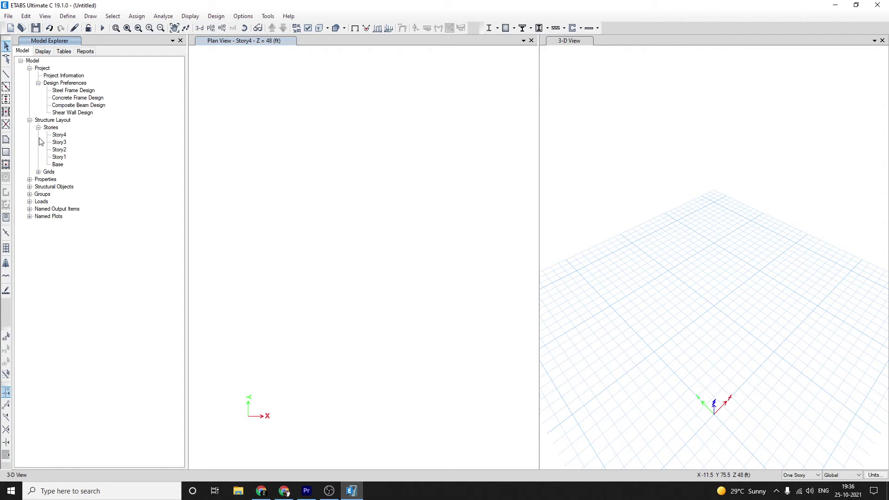
pyautogui.click(38, 171)
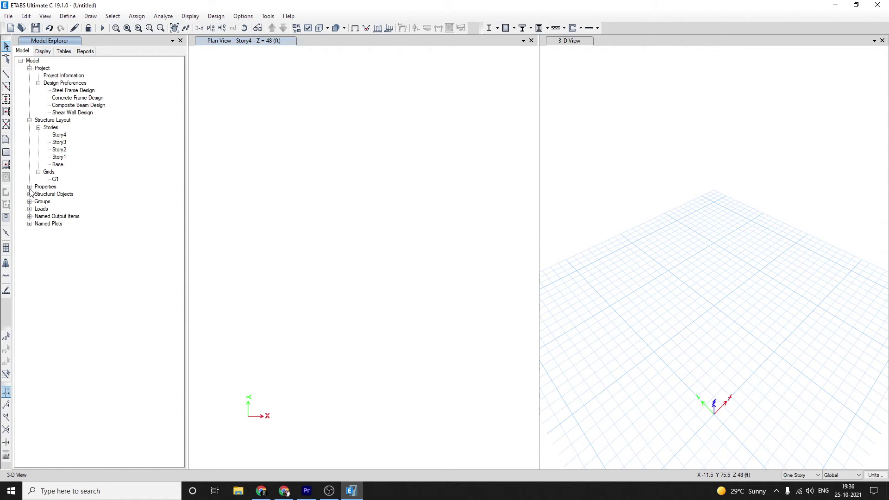
# - Examine the materials and the full list of frame sections under the model's properties
pyautogui.click(29, 187)
pyautogui.click(39, 195)
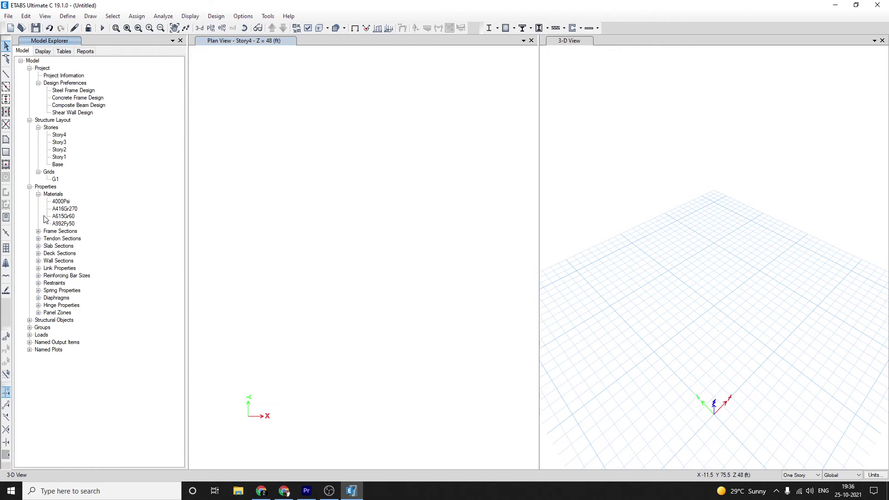
pyautogui.click(39, 231)
pyautogui.scroll(-20, 39, 231)
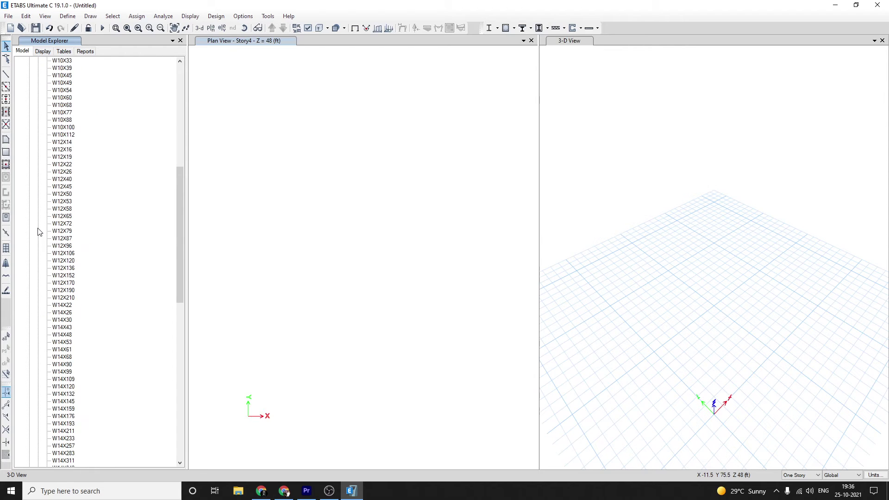
pyautogui.scroll(-4, 39, 231)
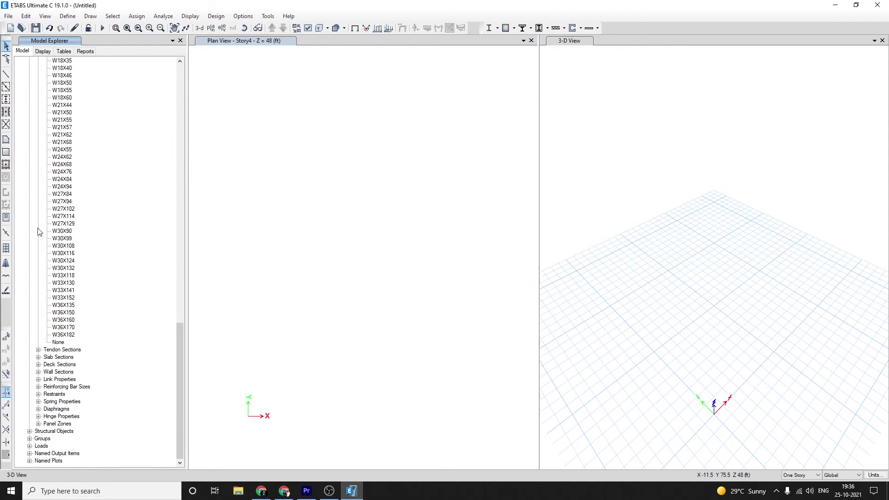
# - Examine the tendon, slab, deck and wall sections, the link properties and the reinforcing bar sizes in the model tree
pyautogui.click(38, 349)
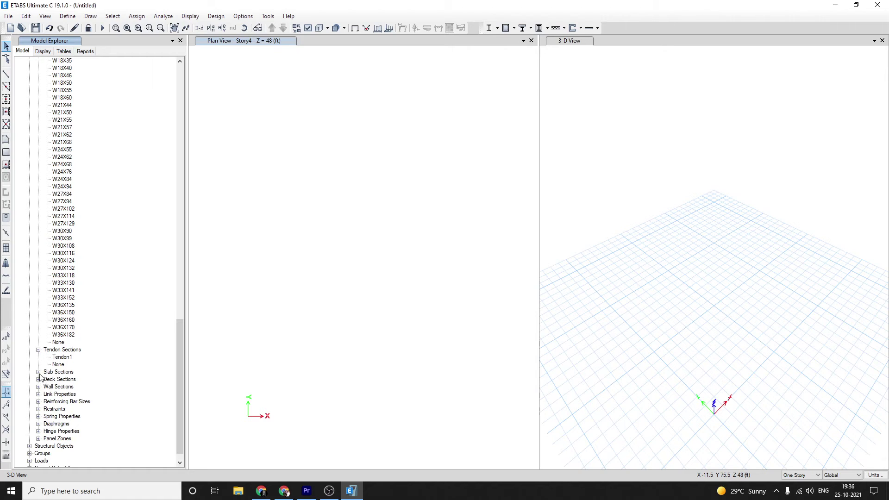
pyautogui.click(38, 372)
pyautogui.click(39, 364)
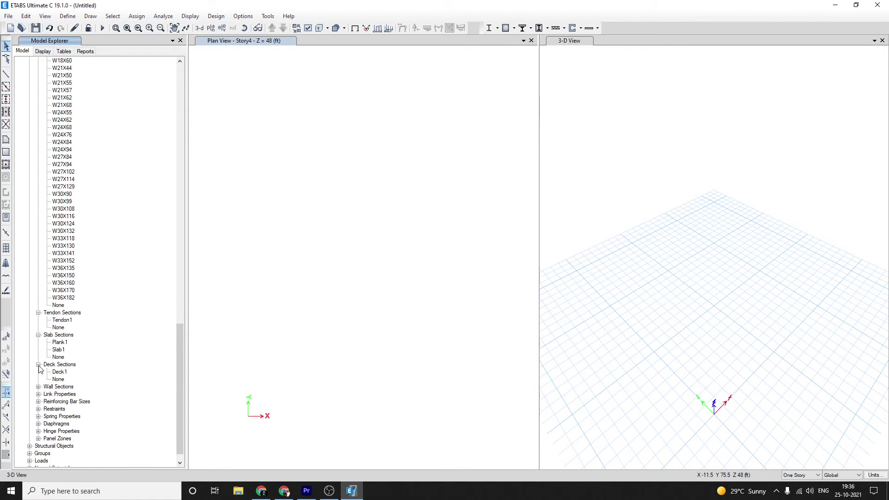
pyautogui.click(38, 372)
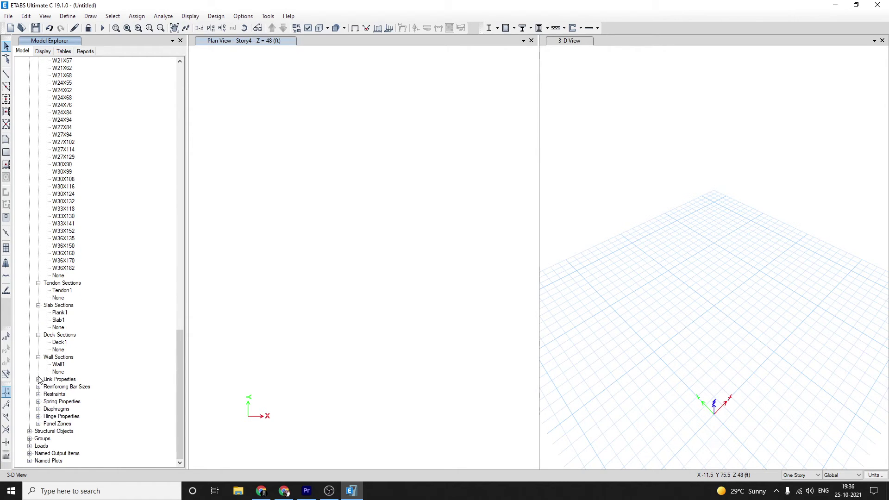
pyautogui.click(39, 379)
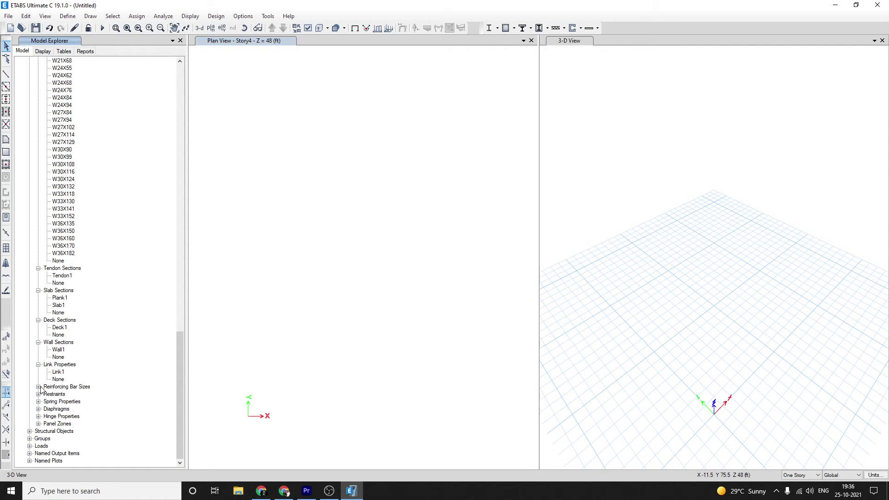
pyautogui.click(40, 388)
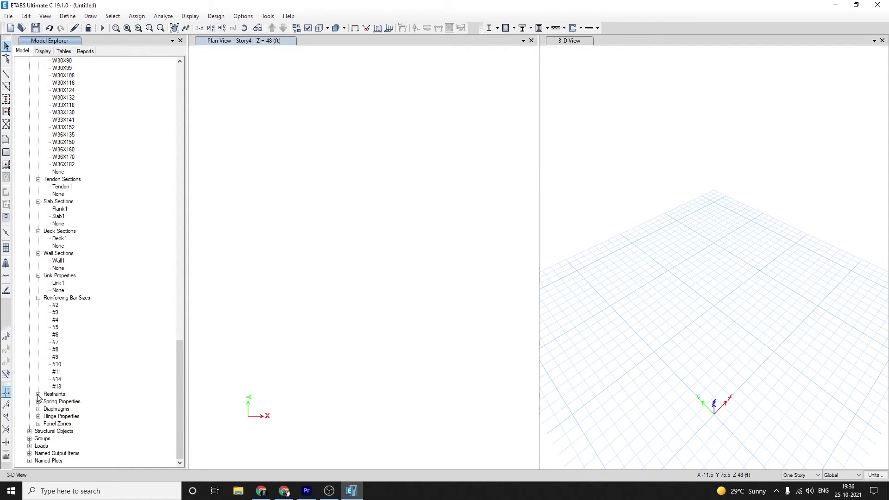
# - Examine the restraints, spring properties, diaphragms, hinge properties and panel zones in the model tree
pyautogui.click(39, 399)
pyautogui.click(39, 402)
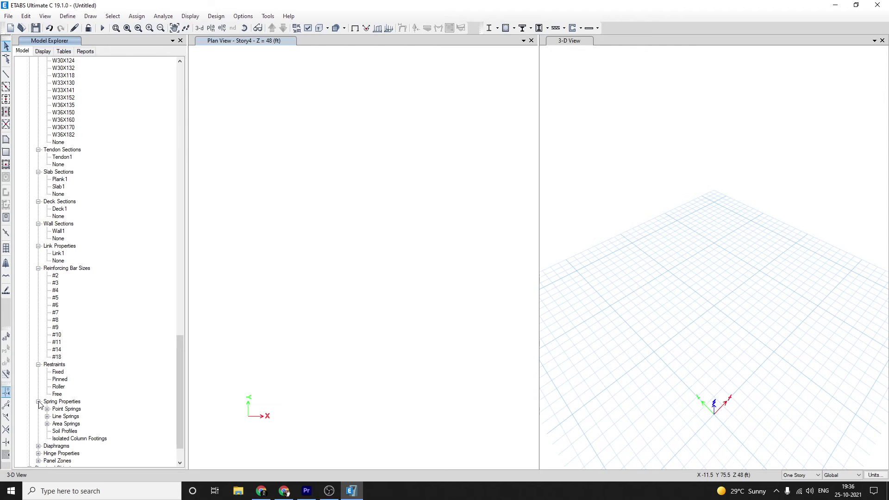
pyautogui.click(38, 409)
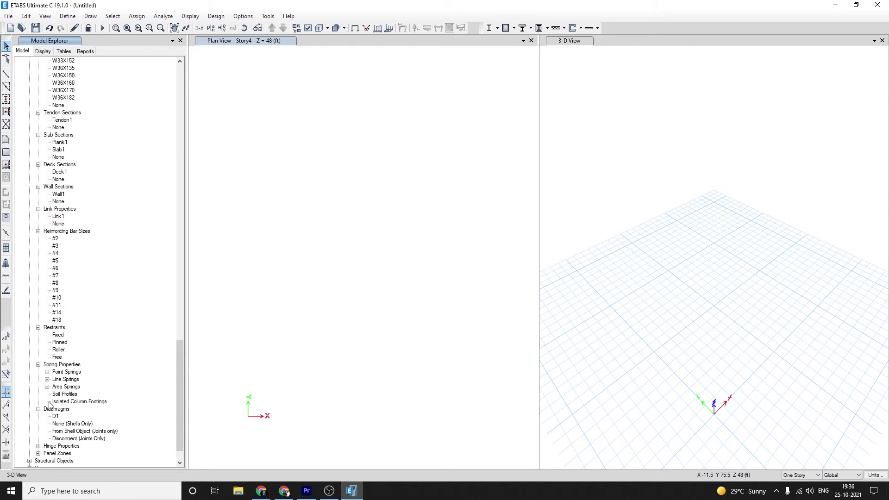
pyautogui.click(38, 417)
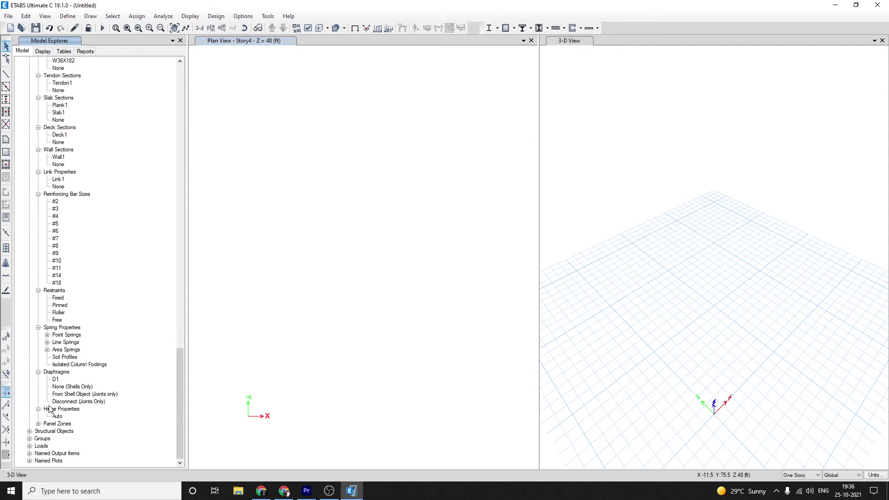
pyautogui.click(39, 423)
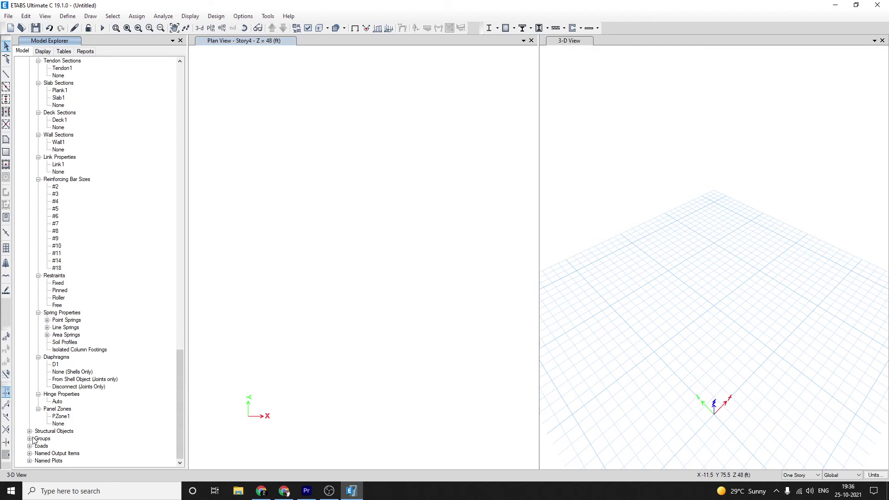
# - Examine the structural objects, groups, loads, named output items and named plots, and return to the start of the model tree
pyautogui.click(30, 431)
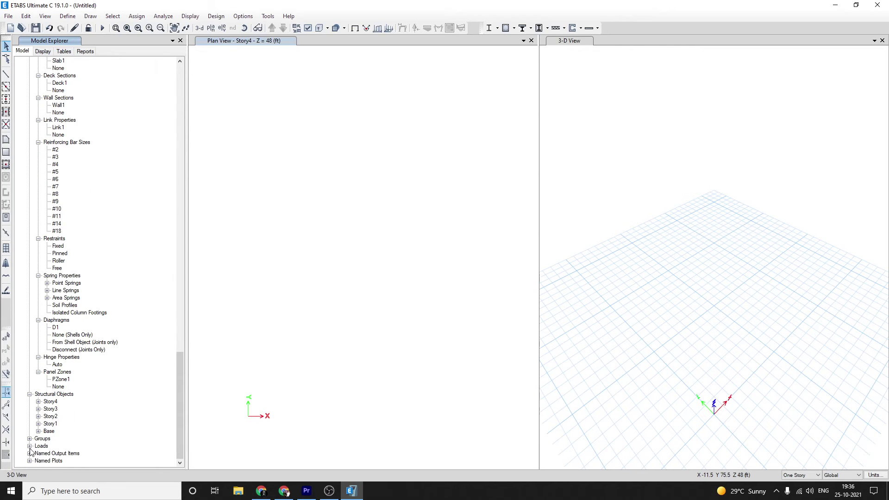
pyautogui.click(30, 438)
pyautogui.click(30, 445)
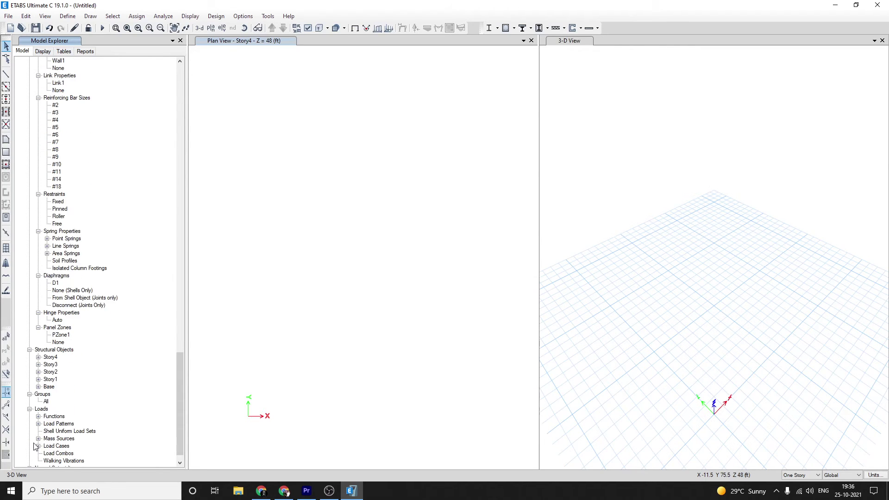
pyautogui.click(30, 453)
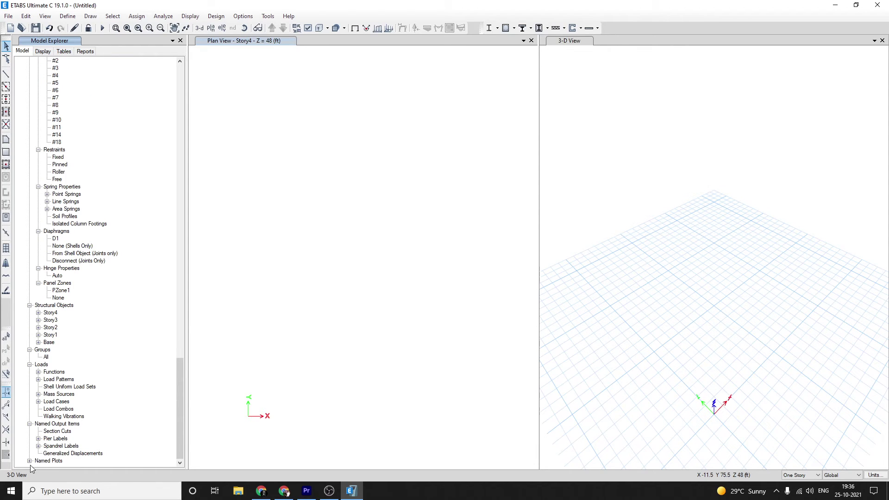
pyautogui.click(29, 461)
pyautogui.scroll(8, 59, 436)
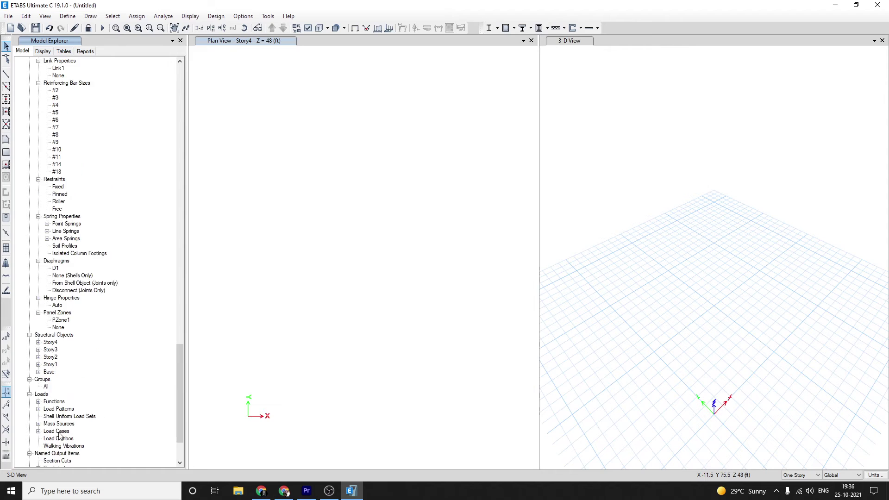
pyautogui.scroll(20, 59, 435)
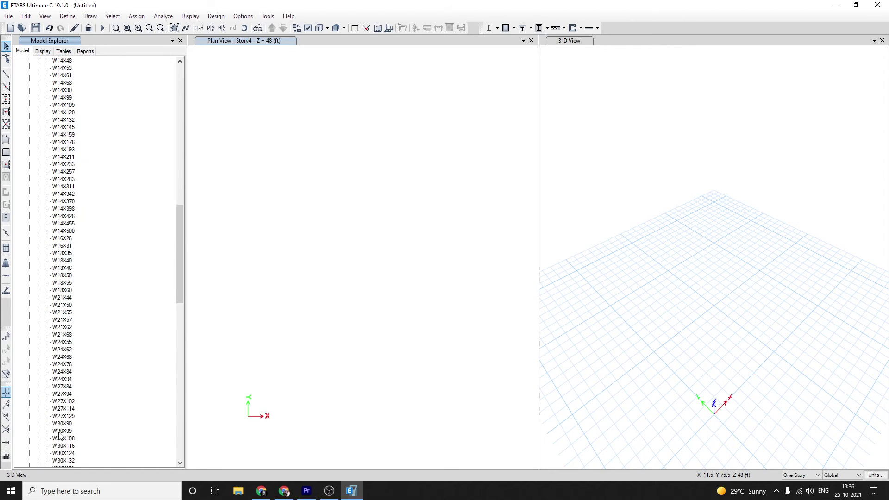
pyautogui.scroll(20, 59, 435)
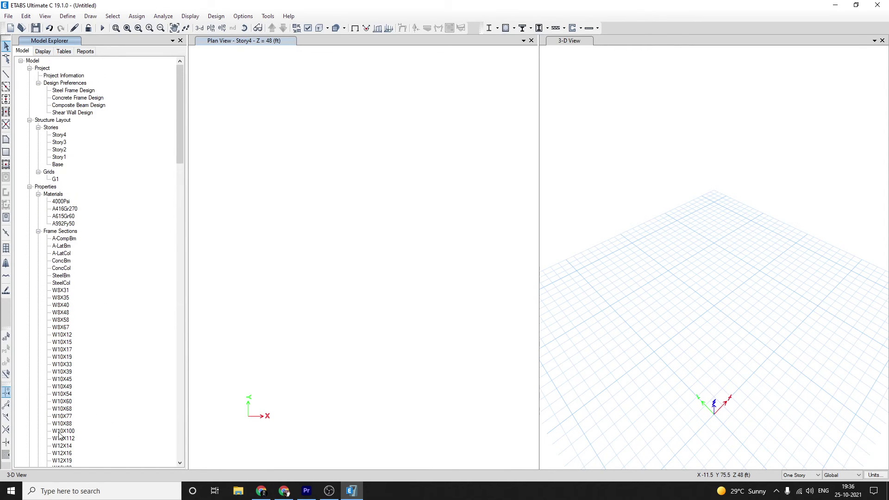
# - Examine the Story4 plan window's display settings: view type, limits, options and the choices for viewing by colors
pyautogui.click(42, 52)
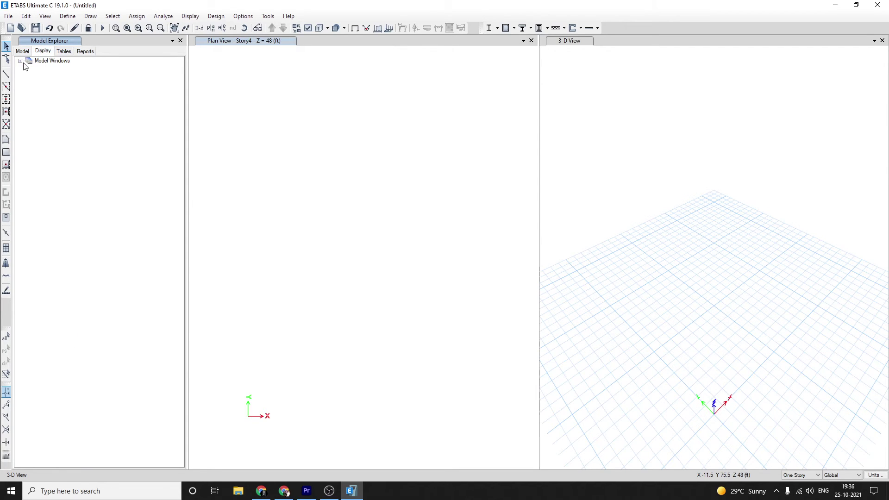
pyautogui.click(21, 61)
pyautogui.click(29, 68)
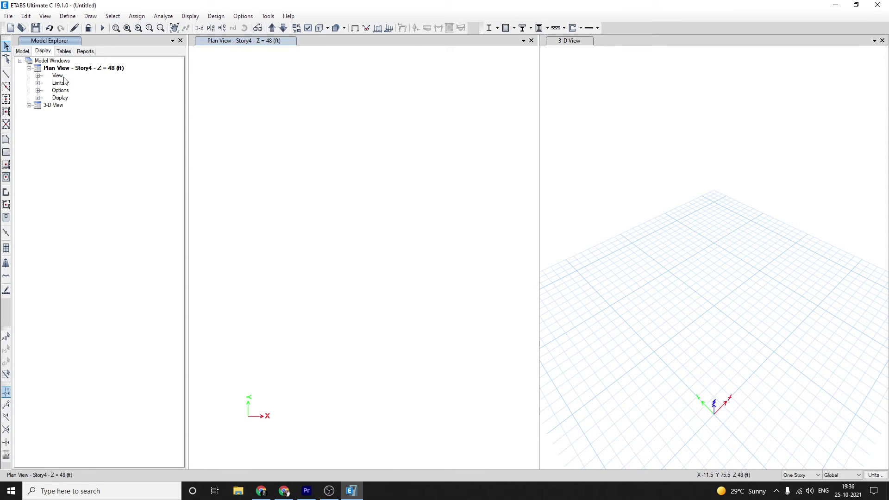
pyautogui.click(38, 76)
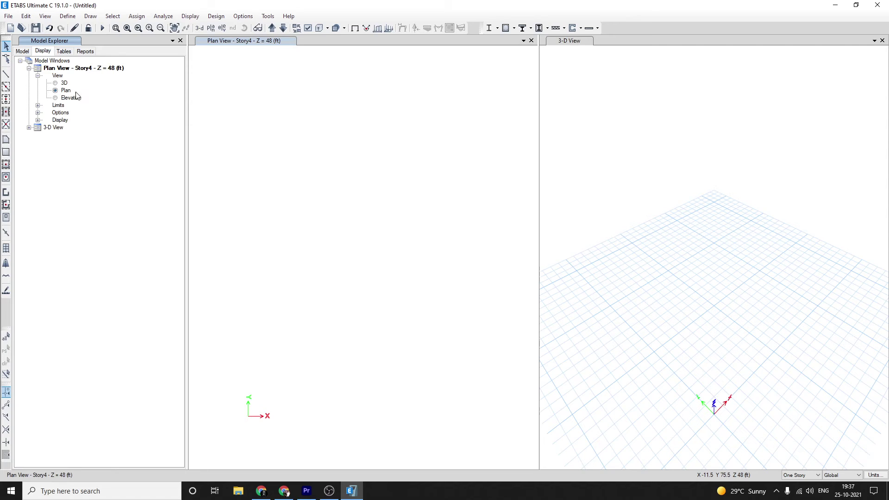
pyautogui.click(38, 106)
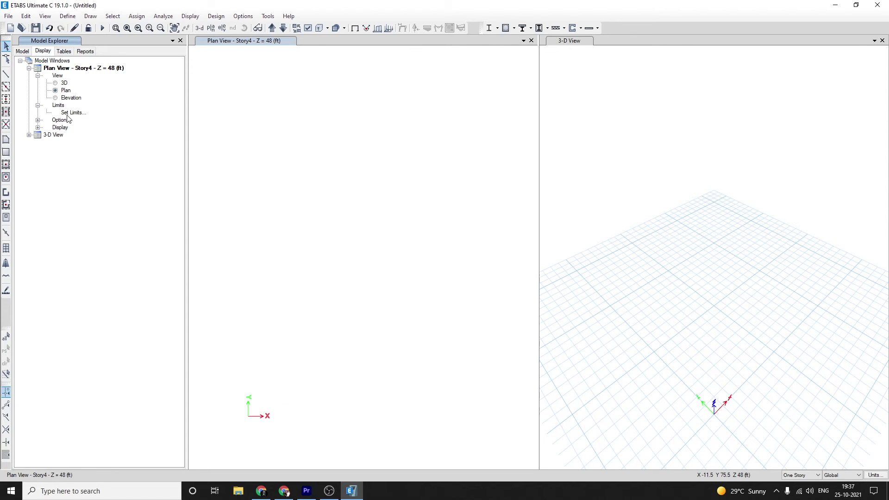
pyautogui.click(38, 120)
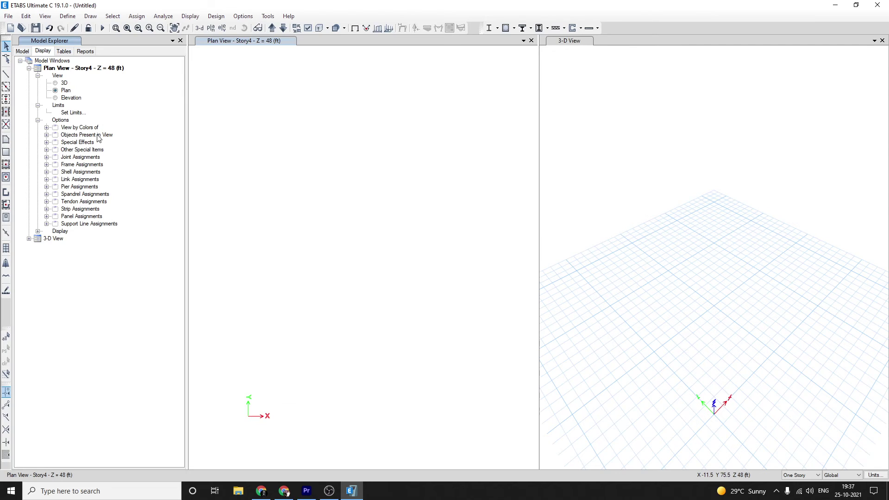
pyautogui.click(47, 129)
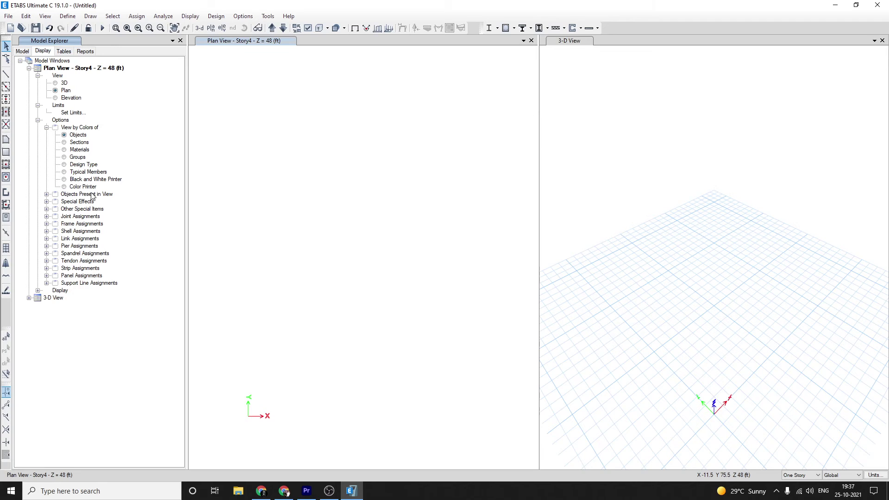
# - Examine the 3-D View window's display settings: view type, limits, options and displayed shape
pyautogui.click(29, 298)
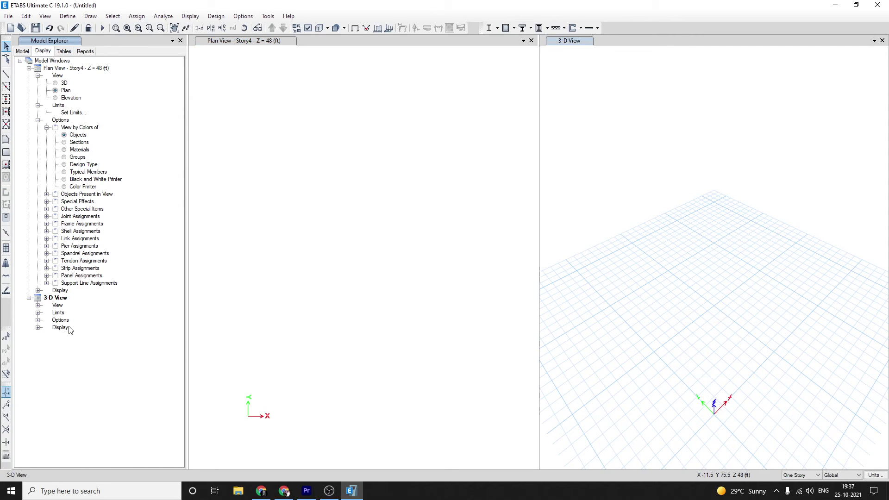
pyautogui.click(38, 305)
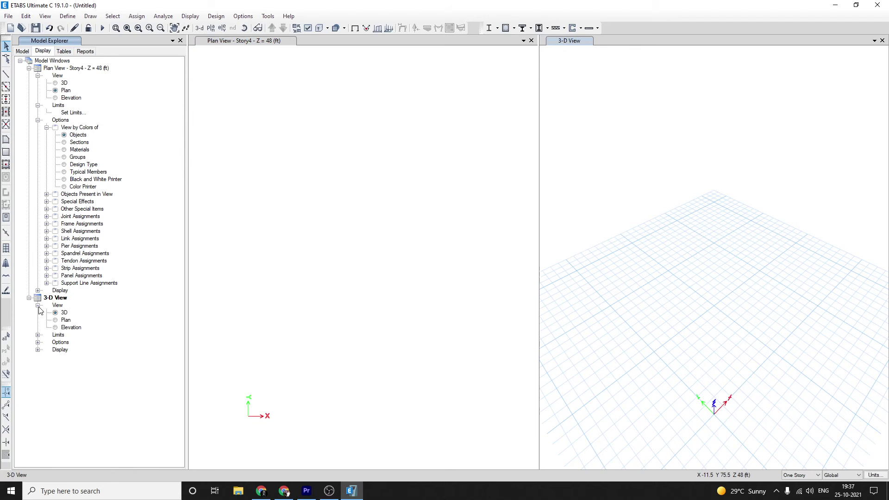
pyautogui.click(38, 335)
pyautogui.click(38, 350)
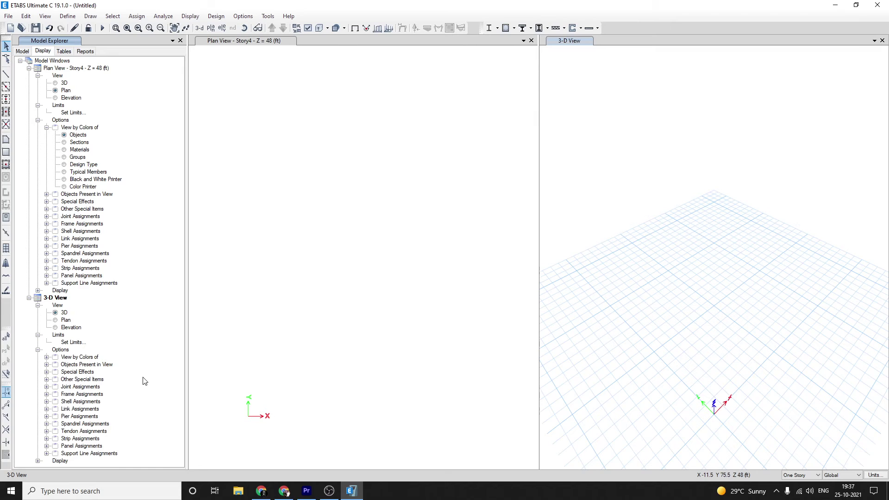
pyautogui.click(37, 461)
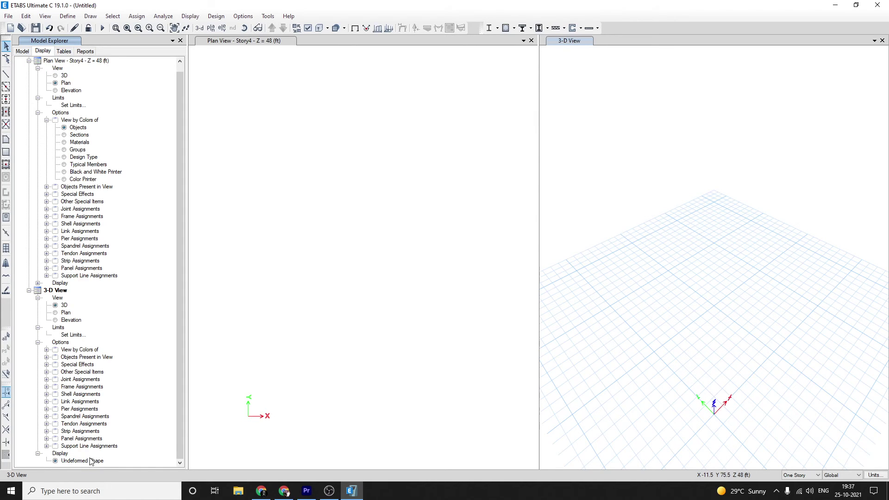
# - Examine the table categories under Model Definition and the design preference tables under Design Data
pyautogui.click(64, 50)
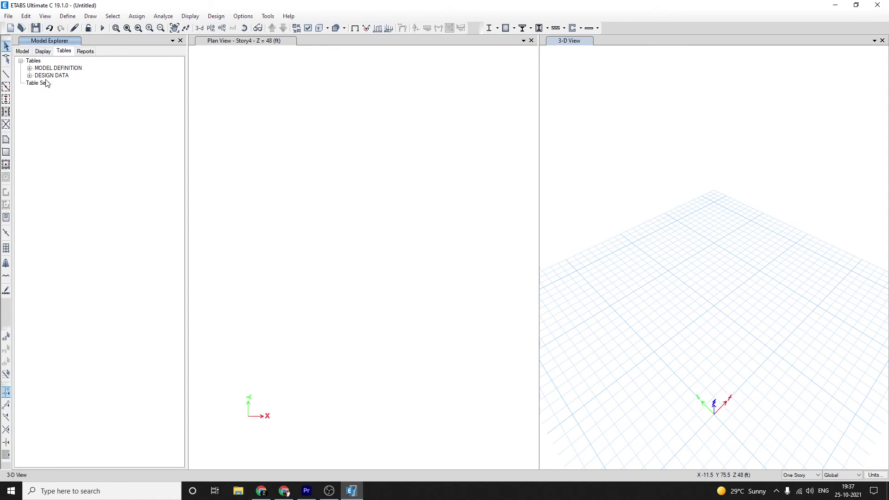
pyautogui.click(30, 69)
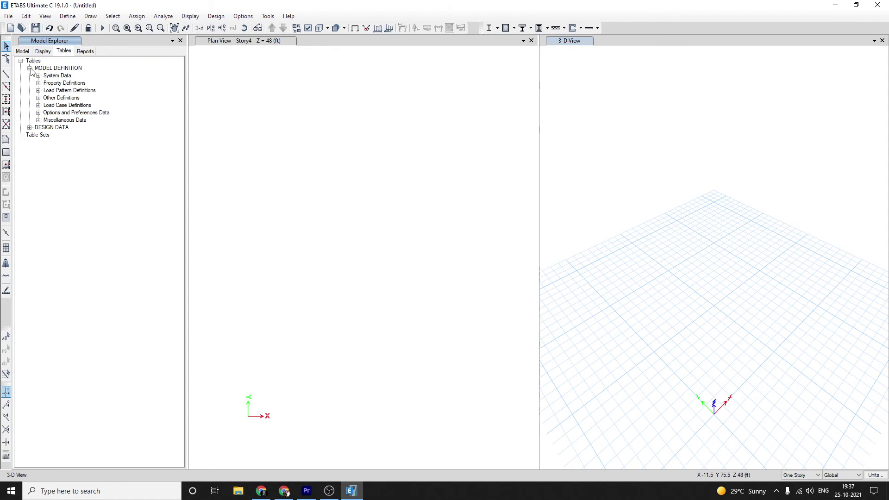
pyautogui.click(30, 128)
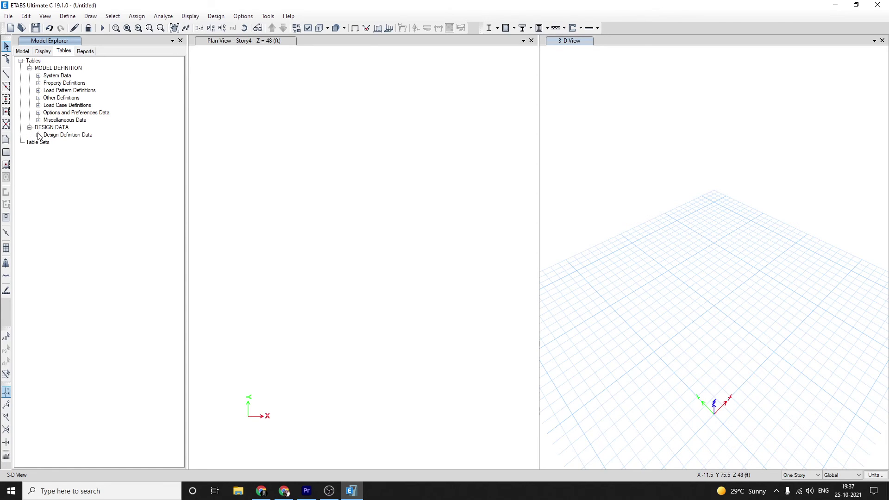
pyautogui.click(38, 135)
pyautogui.click(47, 143)
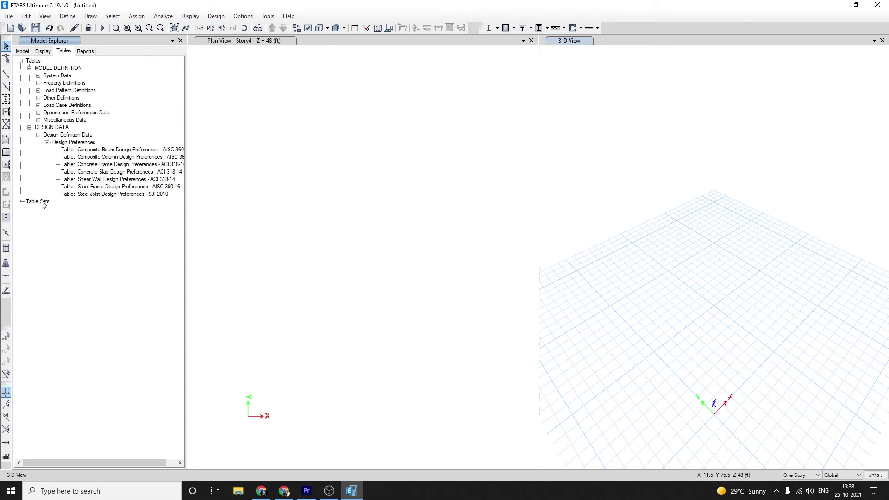
# - Examine the Model Definition tables: system data, properties, load patterns, other definitions, load cases, options and preferences, and miscellaneous project information
pyautogui.click(39, 76)
pyautogui.click(39, 99)
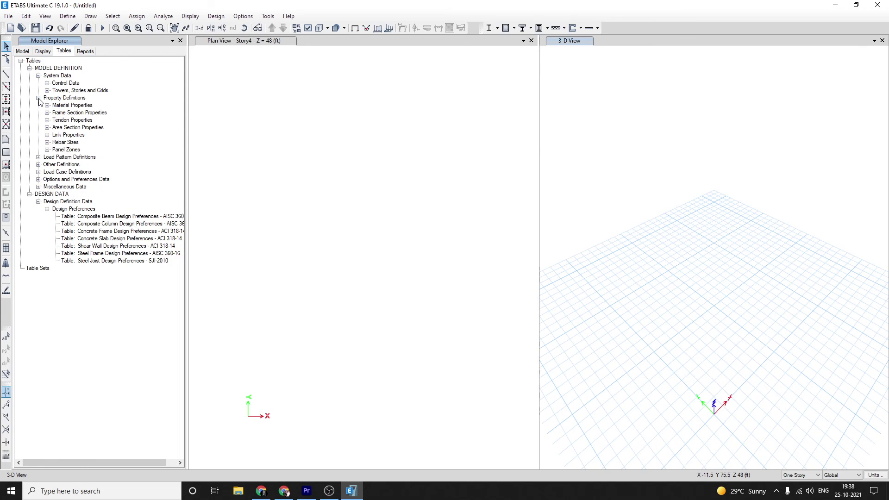
pyautogui.click(39, 158)
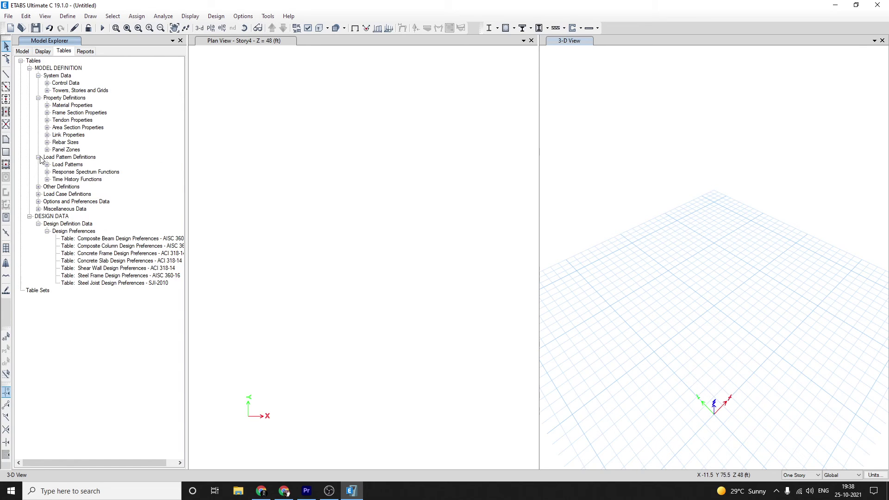
pyautogui.click(39, 187)
pyautogui.click(38, 208)
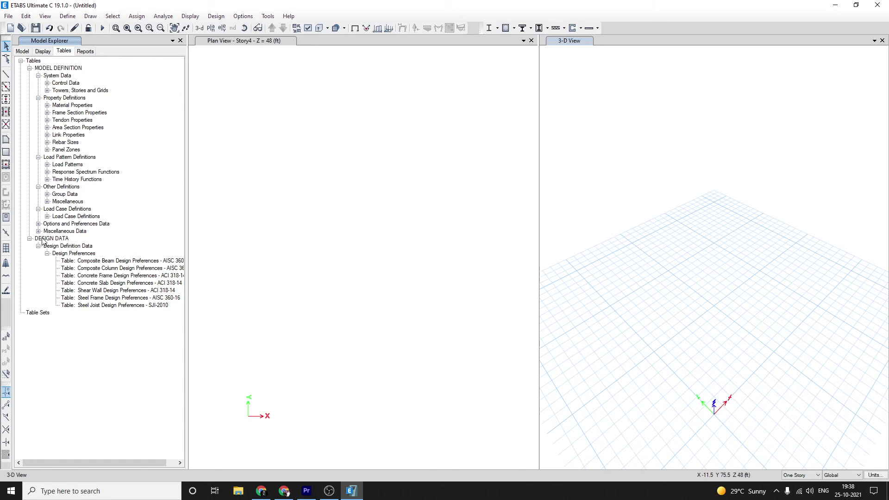
pyautogui.click(39, 224)
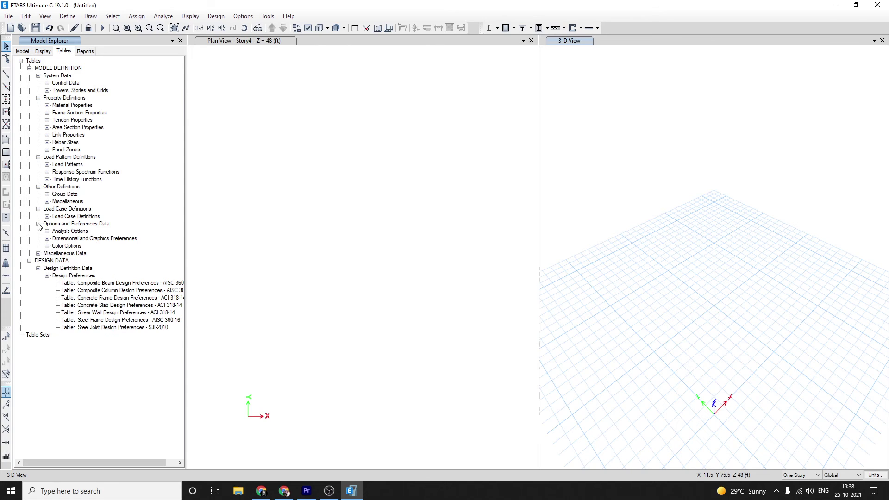
pyautogui.click(38, 254)
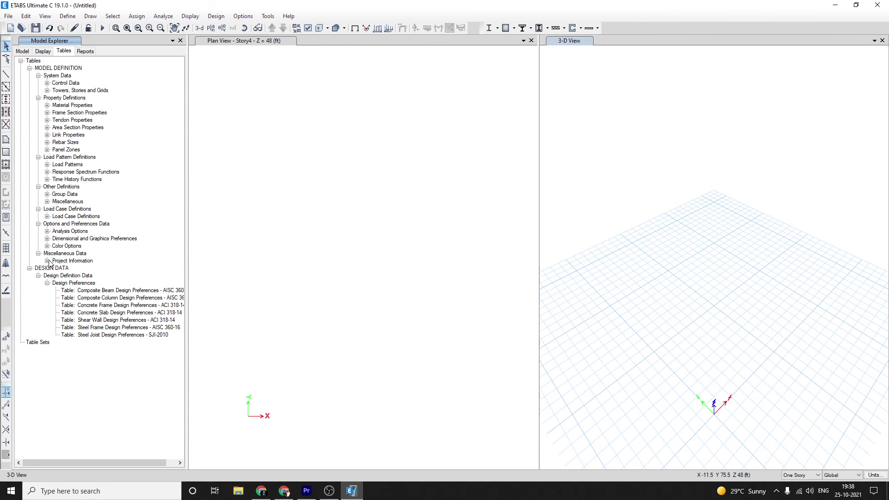
pyautogui.click(47, 261)
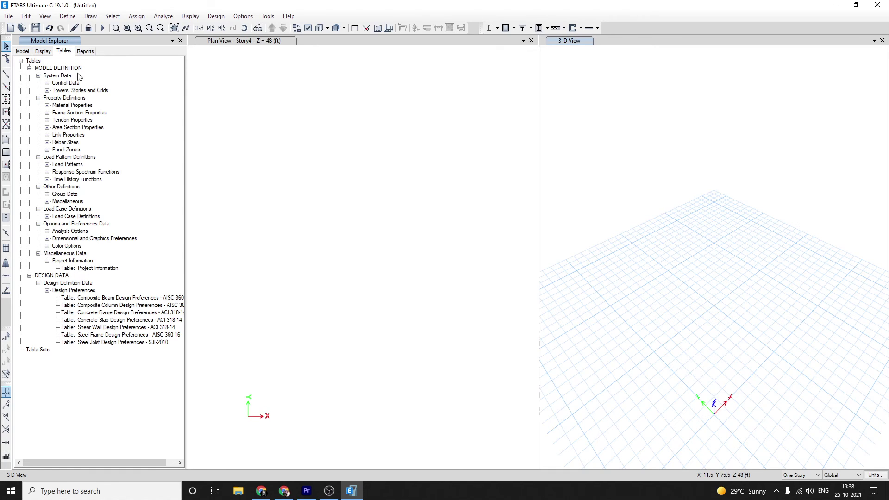
# - Examine the available reports, then inspect the Story4 plan window and the whole grid in the 3-D View window
pyautogui.click(86, 51)
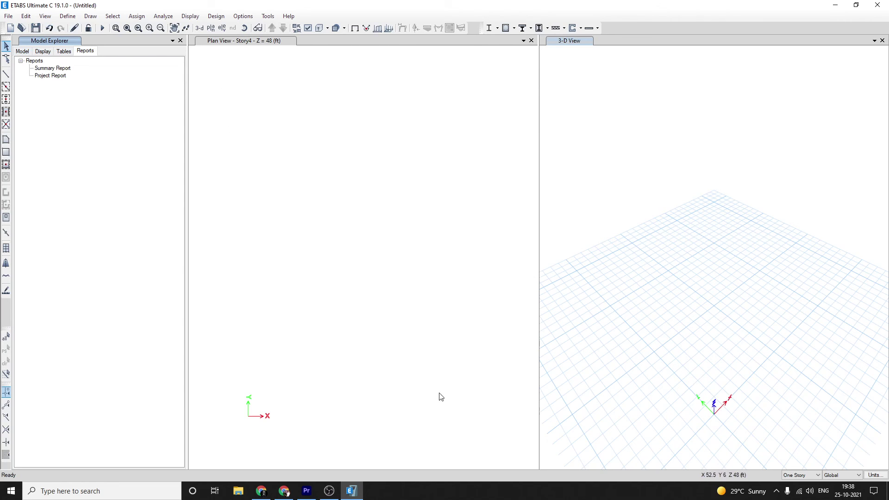
pyautogui.click(249, 42)
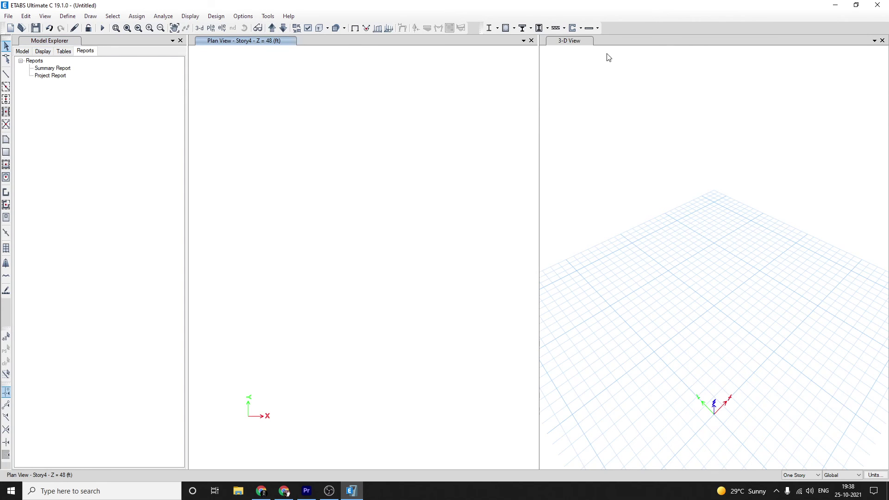
pyautogui.keyDown('shift'); pyautogui.moveTo(576, 419); pyautogui.dragTo(619, 371, button='middle'); pyautogui.keyUp('shift')
pyautogui.scroll(-3, 618, 370)
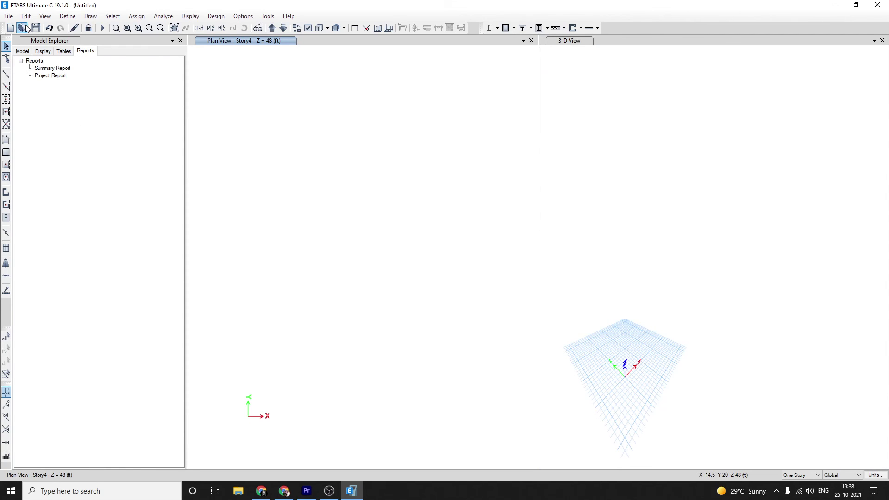
# - Collapse every main branch of the model tree, from Project and Structure Layout through Loads, Named Output Items and Named Plots
pyautogui.click(23, 51)
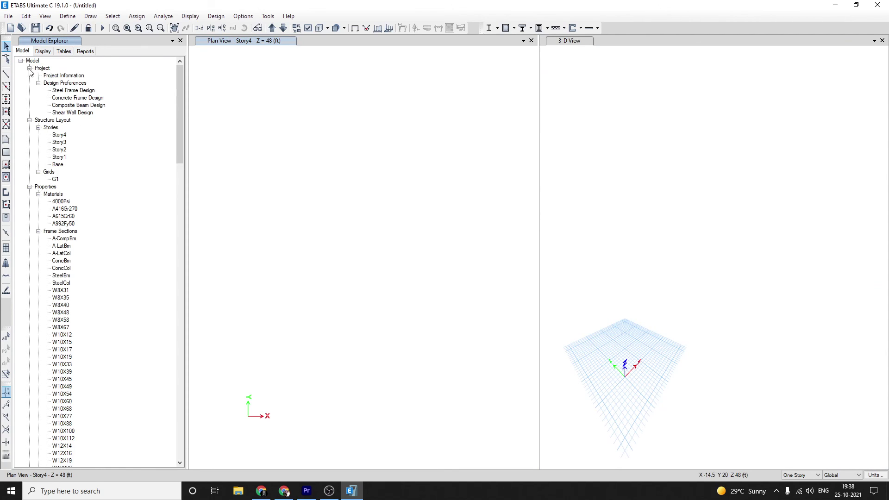
pyautogui.click(29, 68)
pyautogui.click(29, 75)
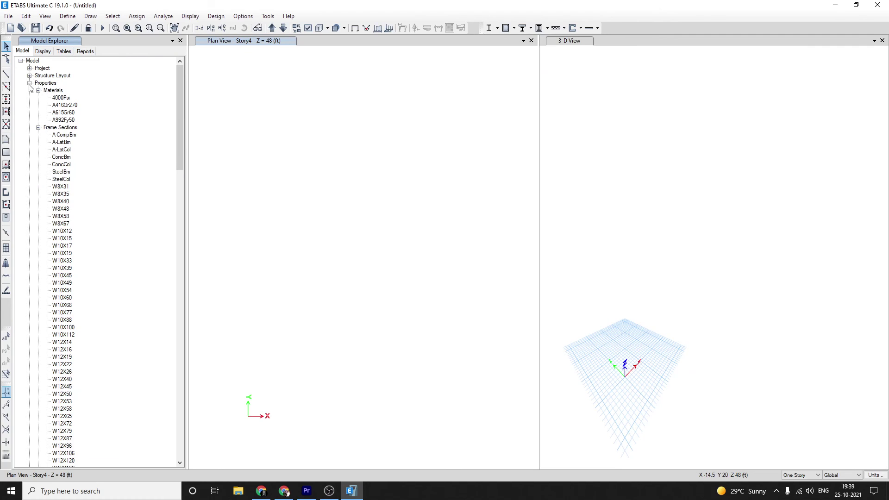
pyautogui.click(29, 83)
pyautogui.click(30, 90)
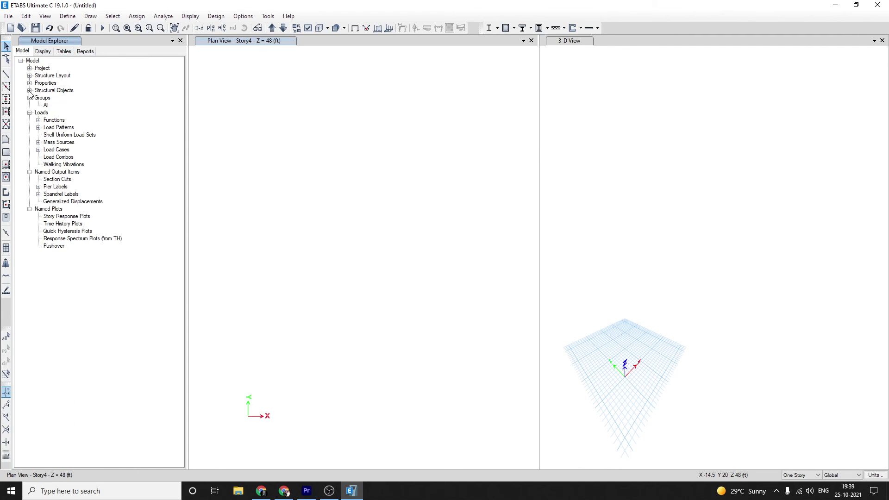
pyautogui.click(29, 98)
pyautogui.click(29, 105)
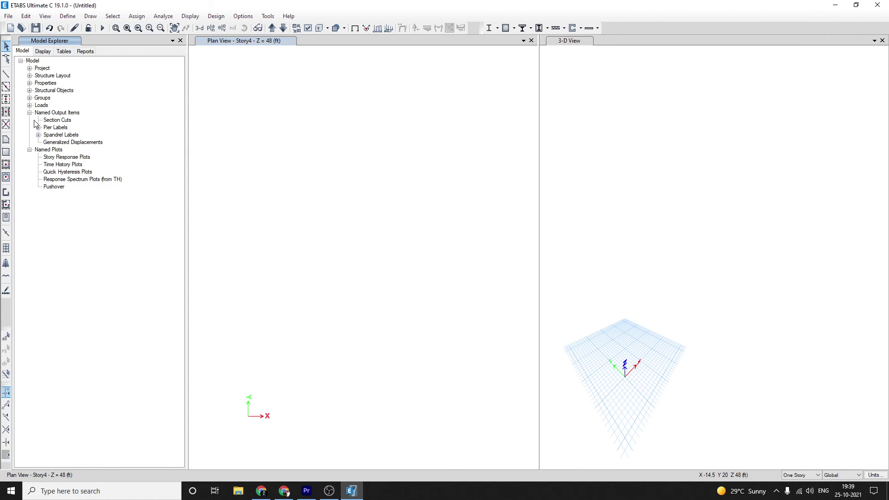
pyautogui.click(29, 113)
pyautogui.click(29, 120)
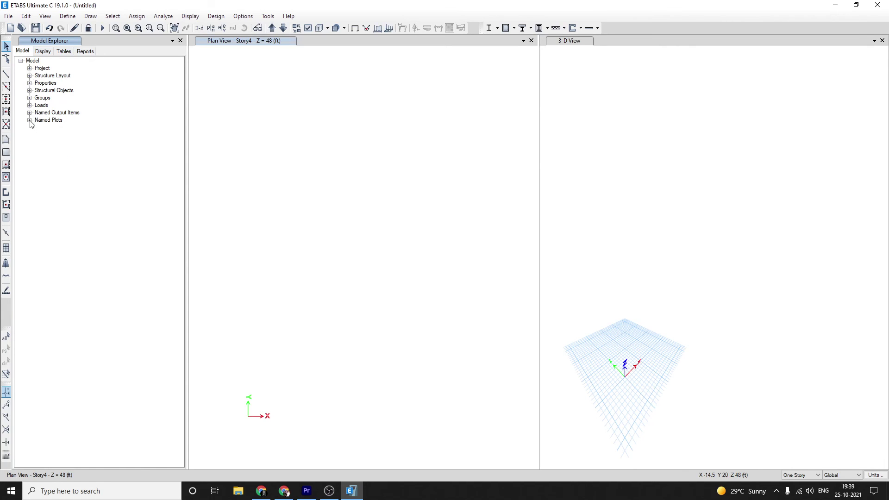
# - Collapse the Story4 plan window's view, limits and options settings and the whole 3-D View branch in the display tree
pyautogui.click(44, 52)
pyautogui.click(38, 68)
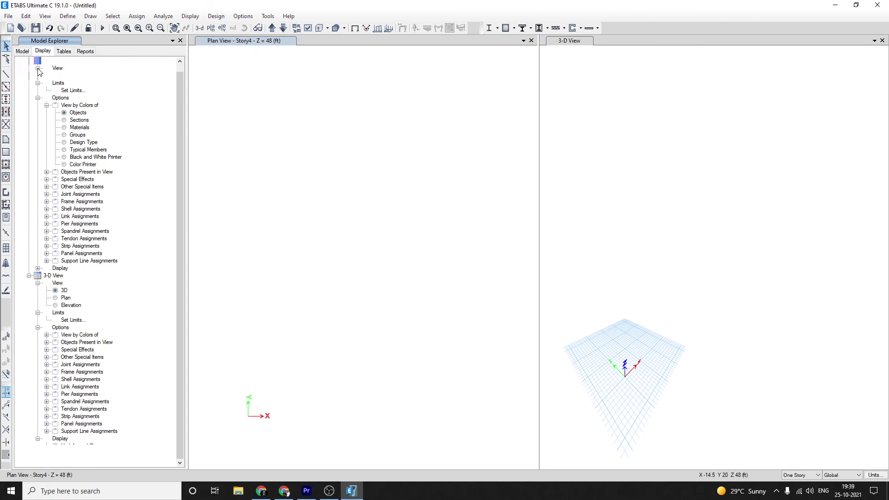
pyautogui.click(38, 83)
pyautogui.click(38, 91)
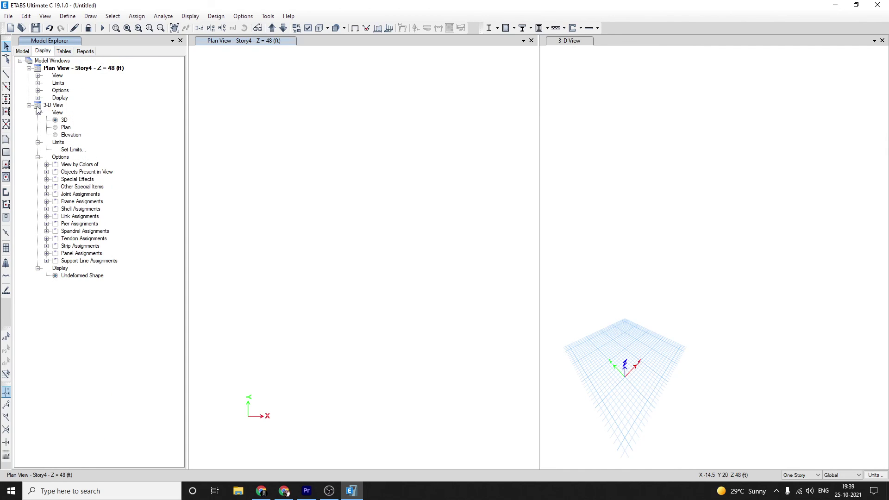
pyautogui.click(29, 106)
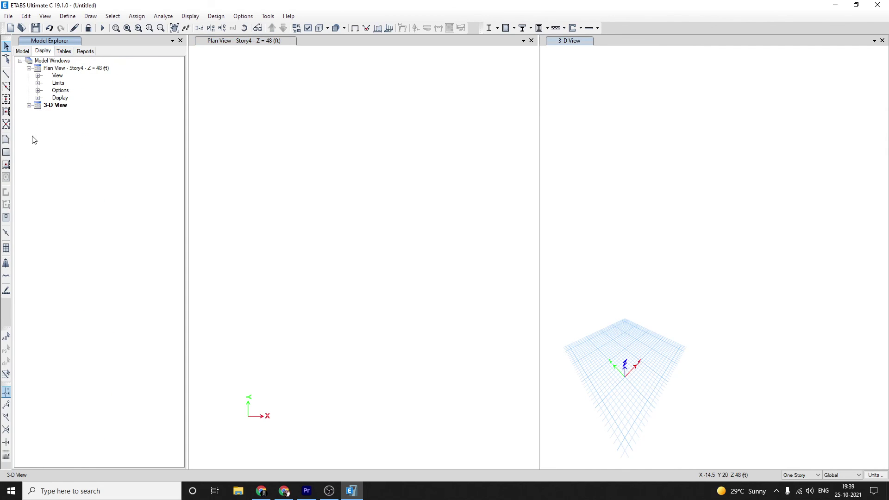
# - Collapse the Model Definition and Design Data table groups and return to the list of reports
pyautogui.click(65, 52)
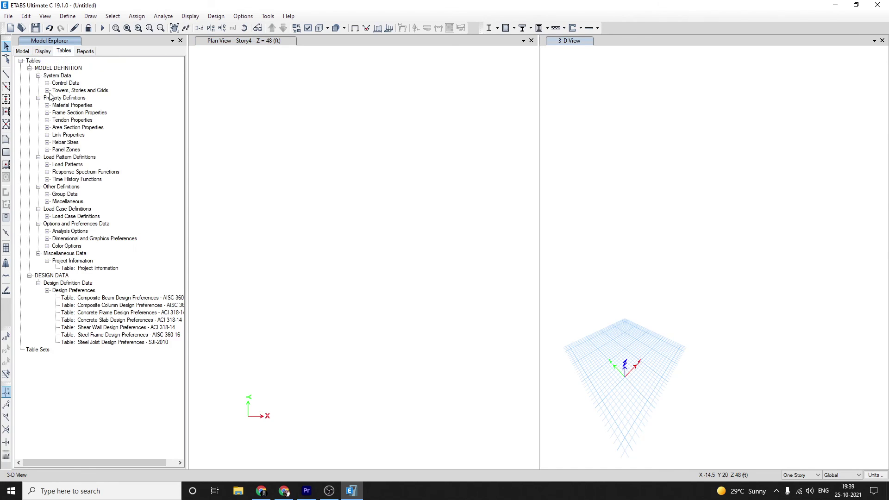
pyautogui.click(30, 68)
pyautogui.click(30, 76)
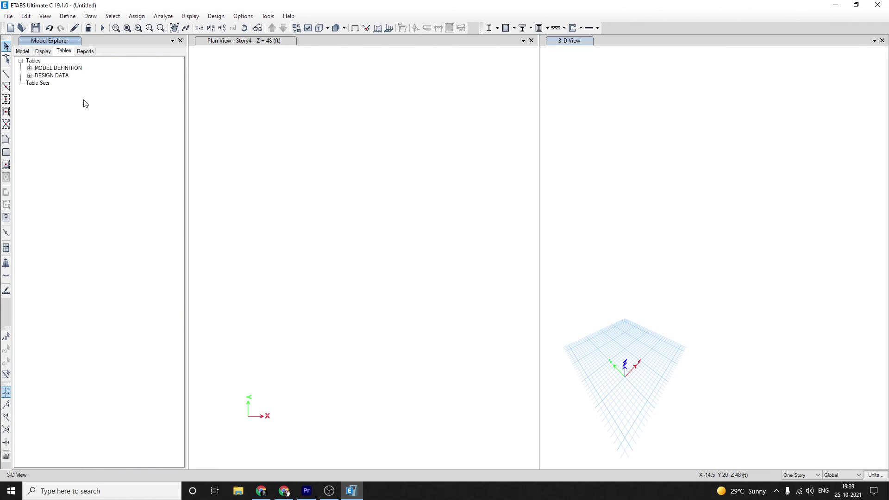
pyautogui.click(84, 51)
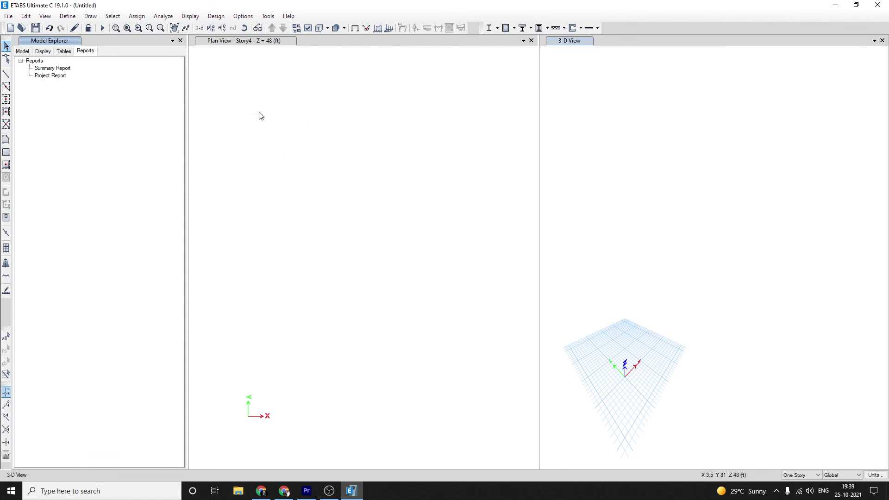